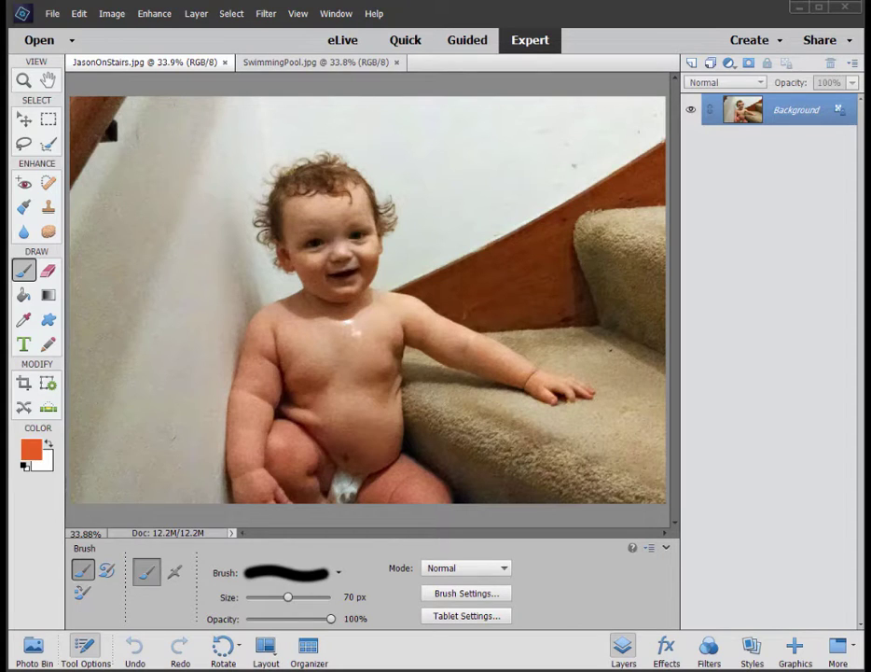
# Compare the pool and baby photos, then browse Guided mode's Color, Black & White, Fun Edits and Photomerge categories.
pyautogui.click(315, 63)
pyautogui.click(187, 62)
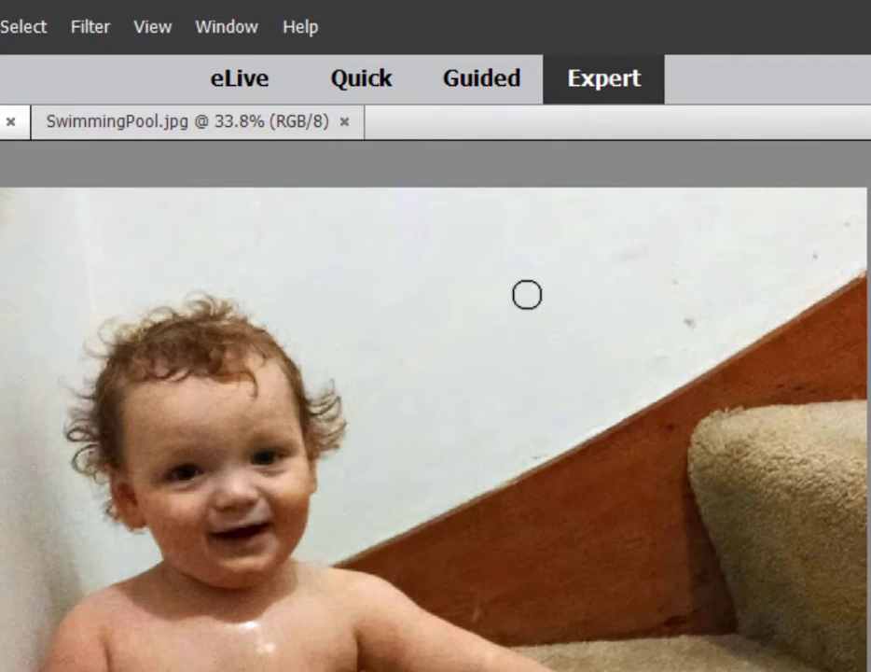
pyautogui.click(500, 82)
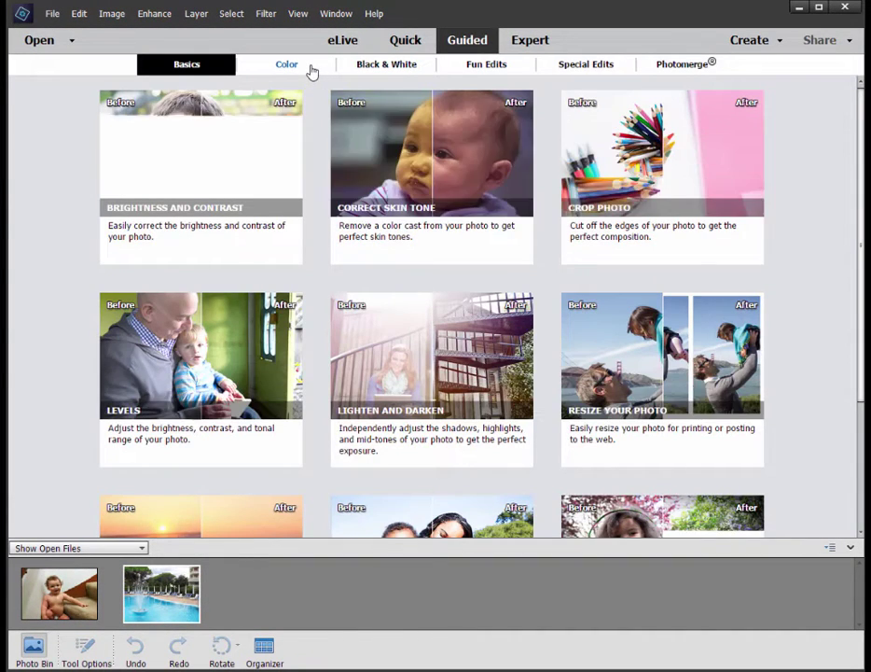
pyautogui.click(308, 70)
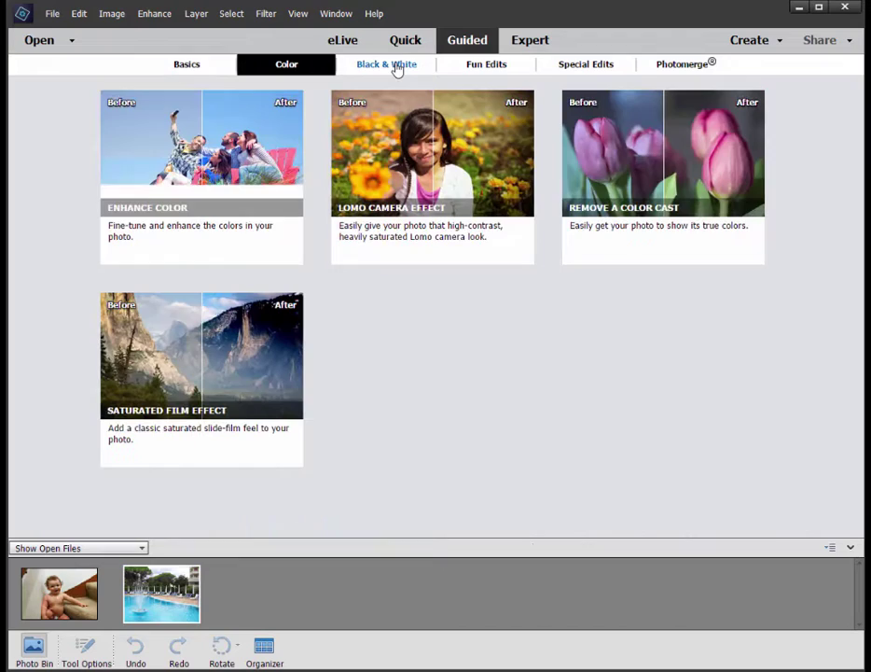
pyautogui.click(397, 67)
pyautogui.click(484, 69)
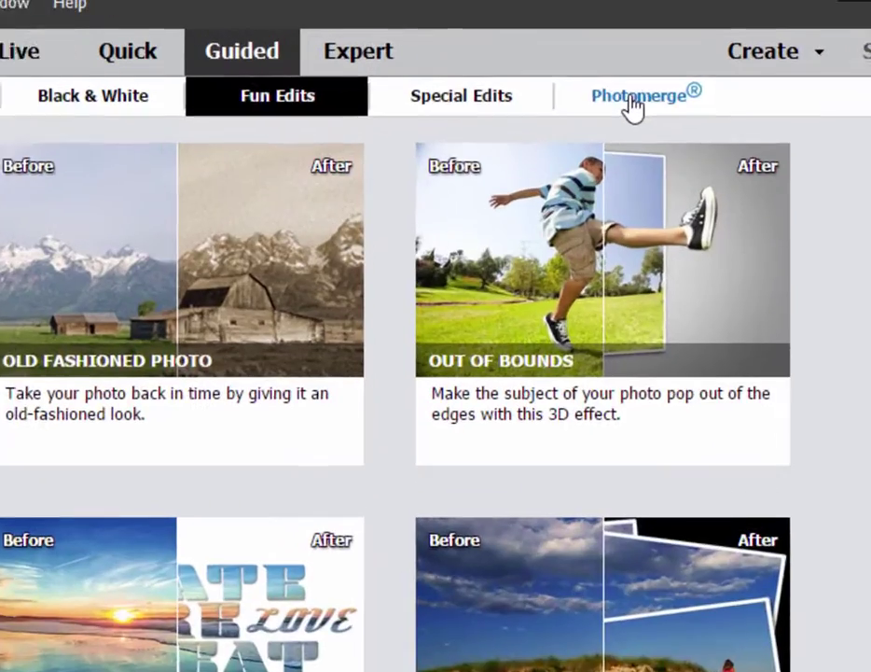
pyautogui.click(680, 67)
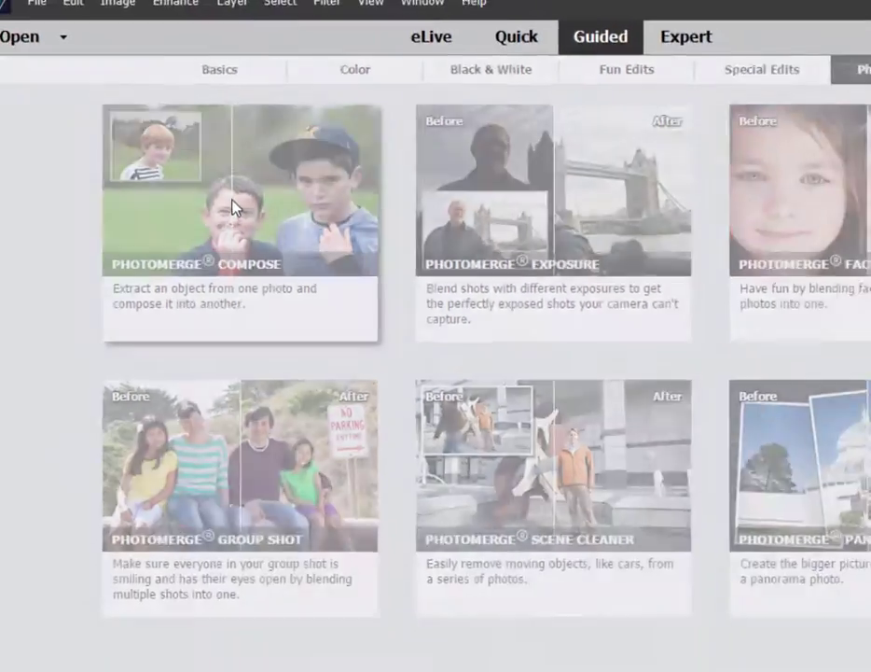
# Open Photomerge Compose and drag the baby-on-stairs photo from the Photo Bin in as the source.
pyautogui.click(233, 207)
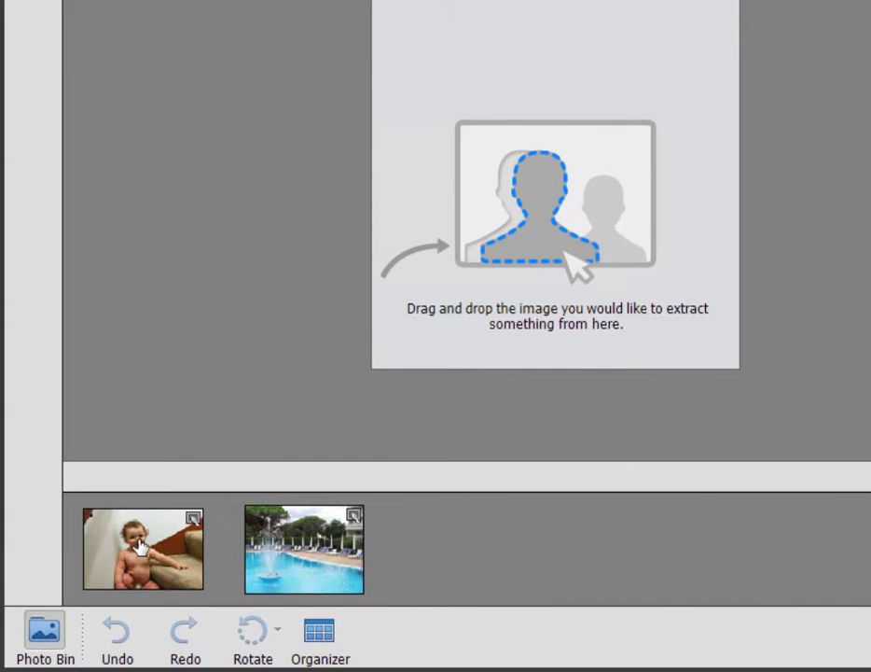
pyautogui.moveTo(139, 546); pyautogui.dragTo(525, 195)
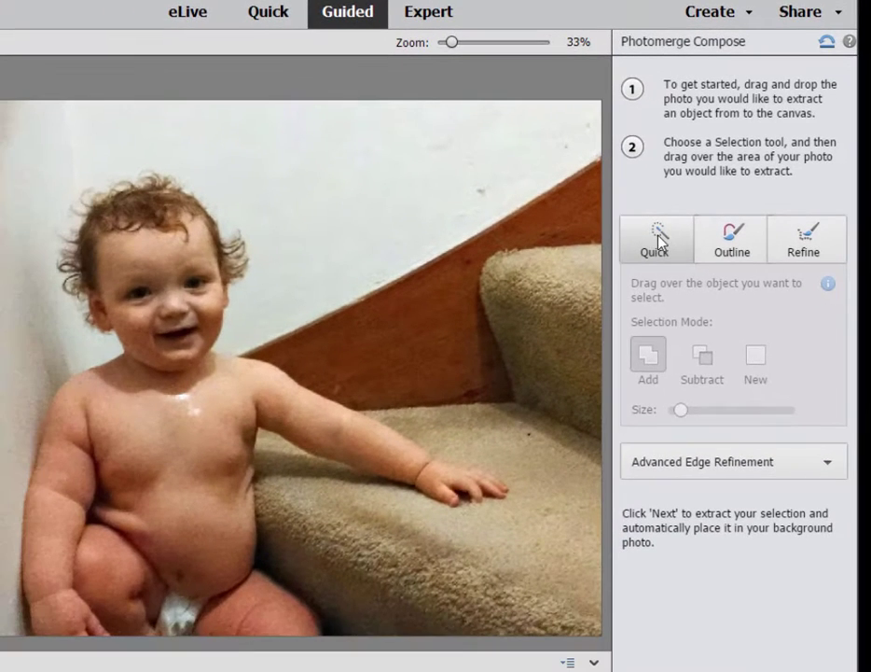
# Quick-select the baby's head, shoulder, torso, leg and outstretched hand, subtracting the stair carpet under the arm.
pyautogui.click(657, 238)
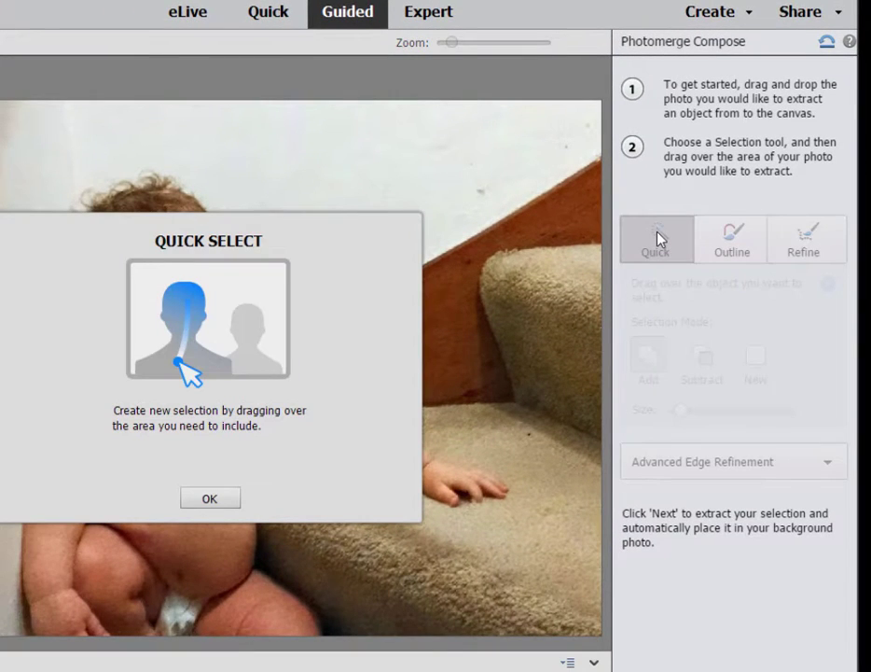
pyautogui.click(209, 499)
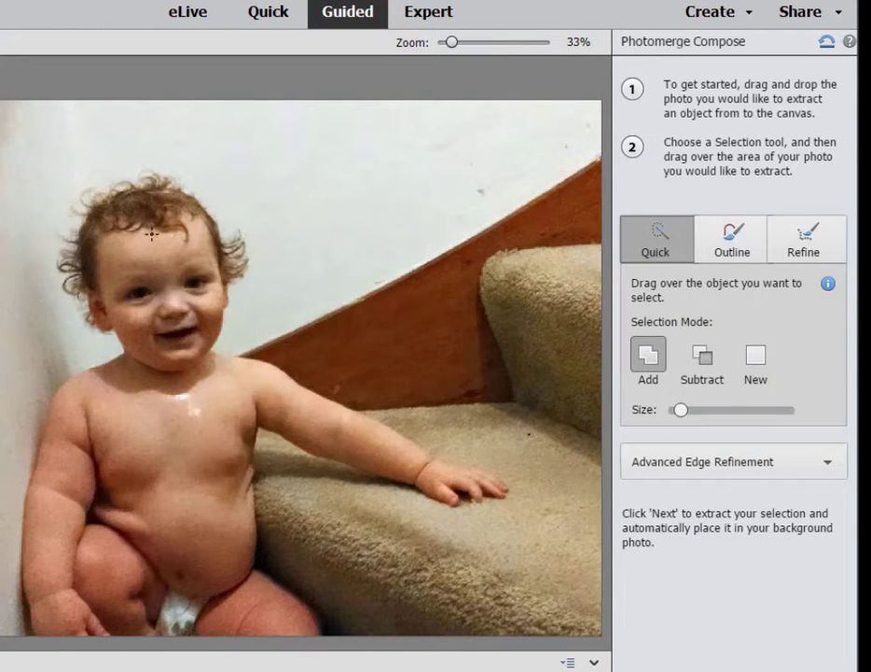
pyautogui.moveTo(153, 219)
pyautogui.mouseDown()
pyautogui.moveTo(117, 251)
pyautogui.moveTo(149, 347)
pyautogui.mouseUp()
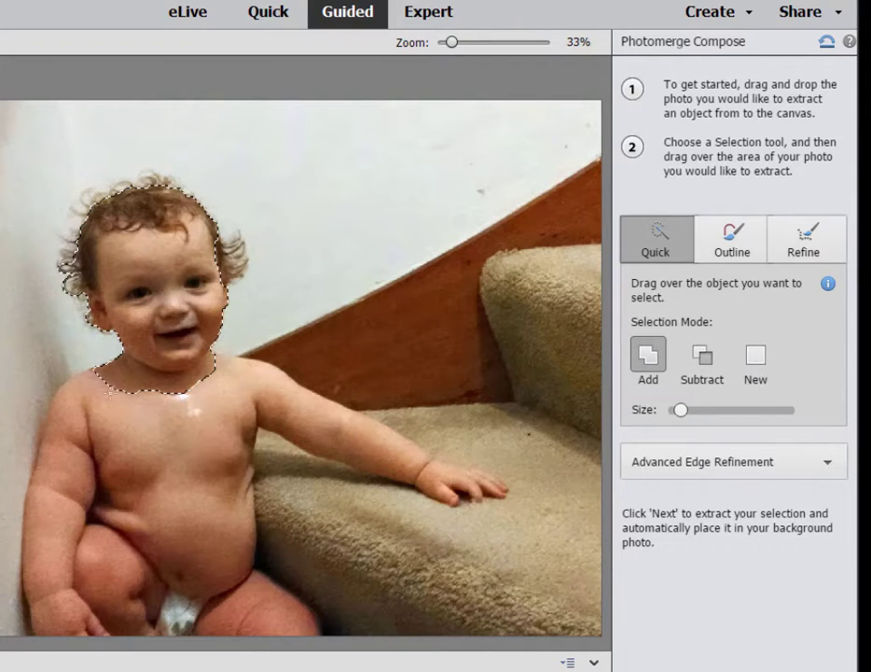
pyautogui.moveTo(111, 399)
pyautogui.mouseDown()
pyautogui.moveTo(51, 440)
pyautogui.moveTo(60, 473)
pyautogui.moveTo(49, 510)
pyautogui.mouseUp()
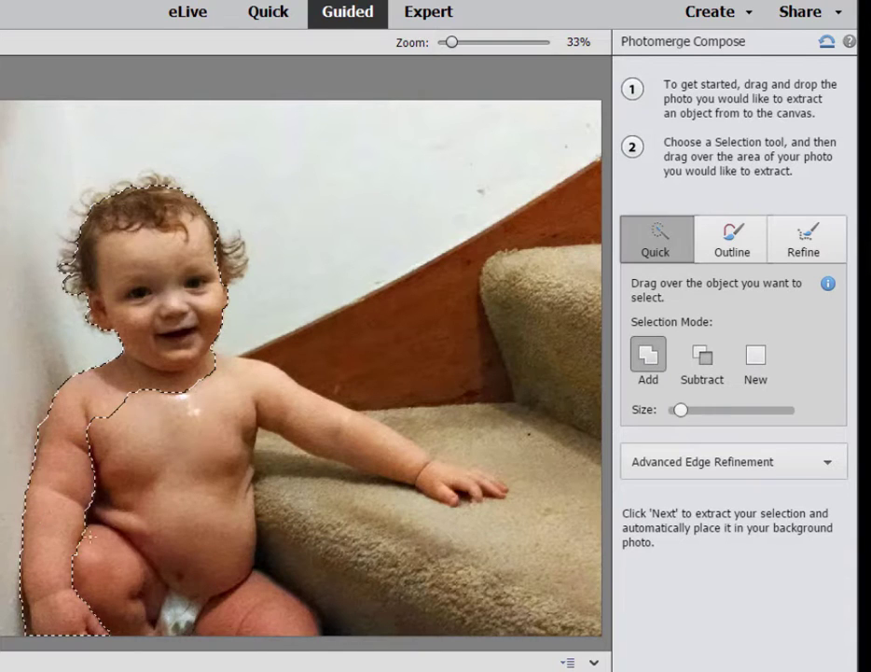
pyautogui.moveTo(154, 438); pyautogui.dragTo(247, 616)
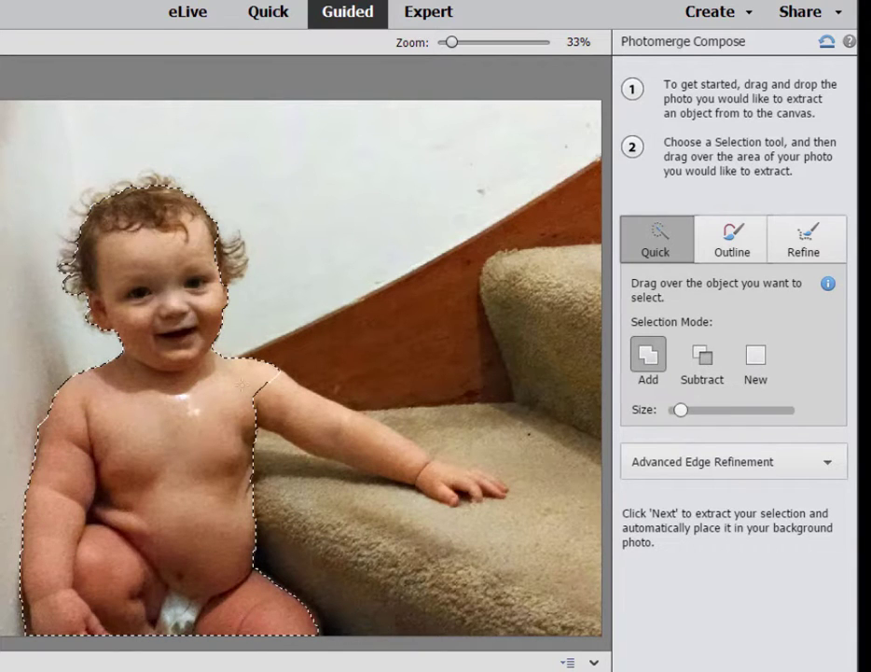
pyautogui.moveTo(241, 384)
pyautogui.mouseDown()
pyautogui.moveTo(290, 420)
pyautogui.moveTo(335, 511)
pyautogui.mouseUp()
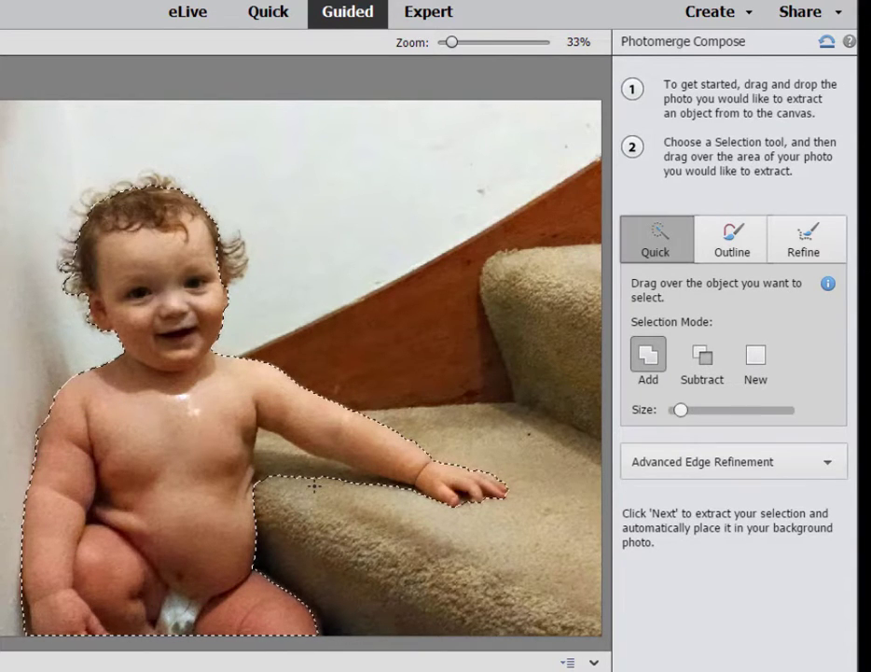
pyautogui.moveTo(317, 488)
pyautogui.mouseDown()
pyautogui.moveTo(280, 446)
pyautogui.moveTo(361, 486)
pyautogui.moveTo(312, 467)
pyautogui.mouseUp()
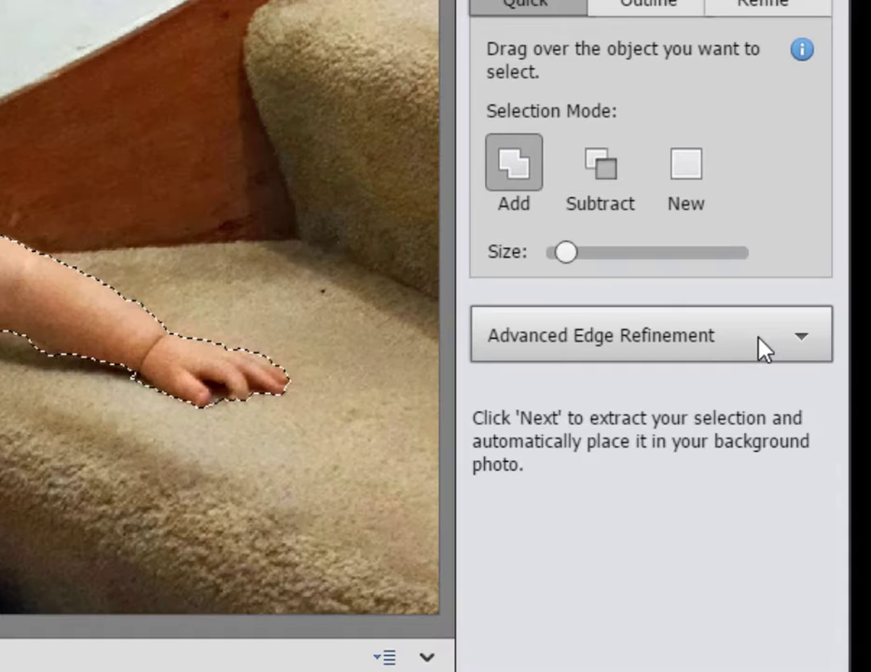
# In Refine Edge, brush the Refine Radius over the ear tuft, top and sides of the hair, then apply.
pyautogui.click(761, 346)
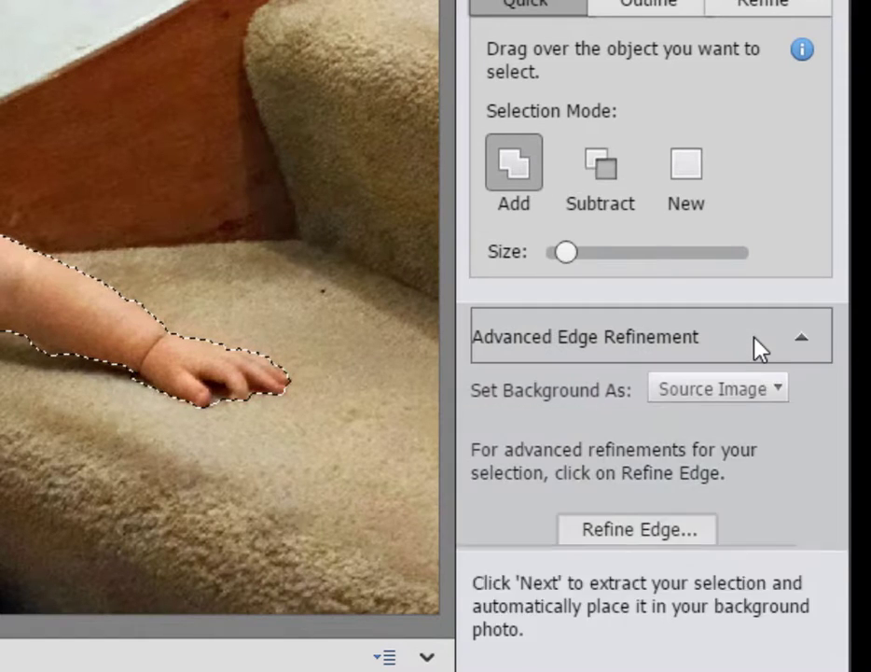
pyautogui.click(657, 529)
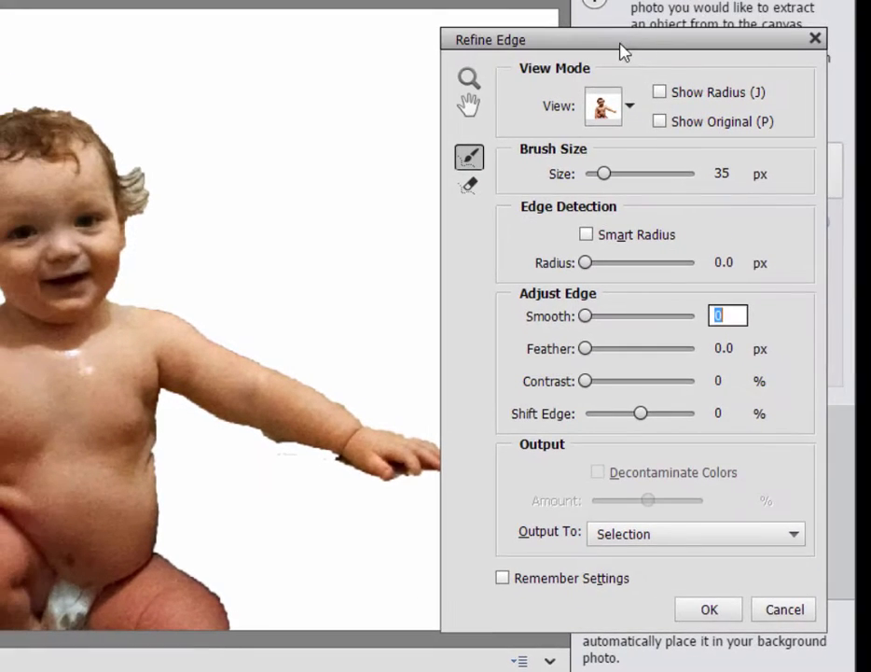
pyautogui.moveTo(622, 49); pyautogui.dragTo(497, 42)
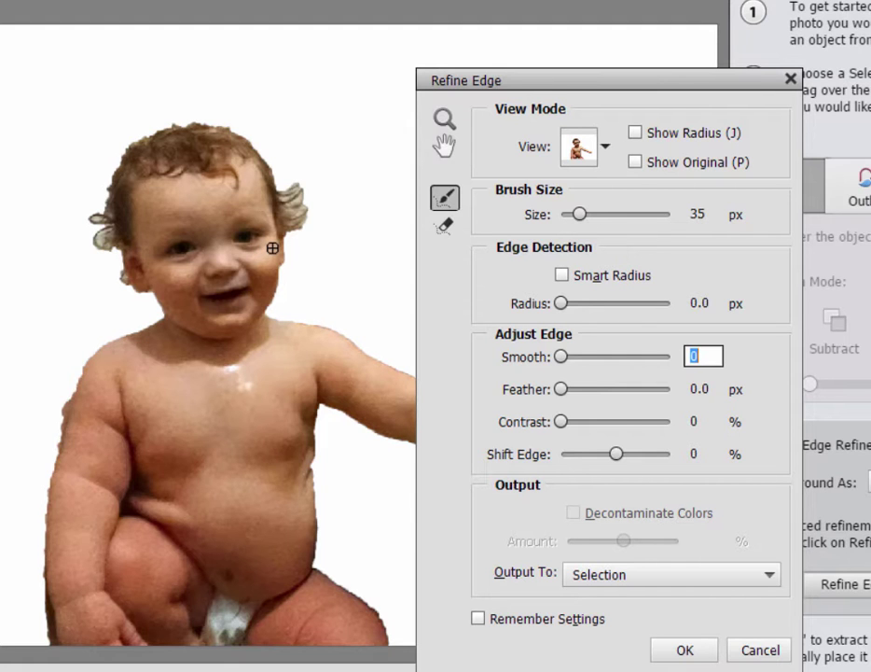
pyautogui.scroll(5, 272, 247)
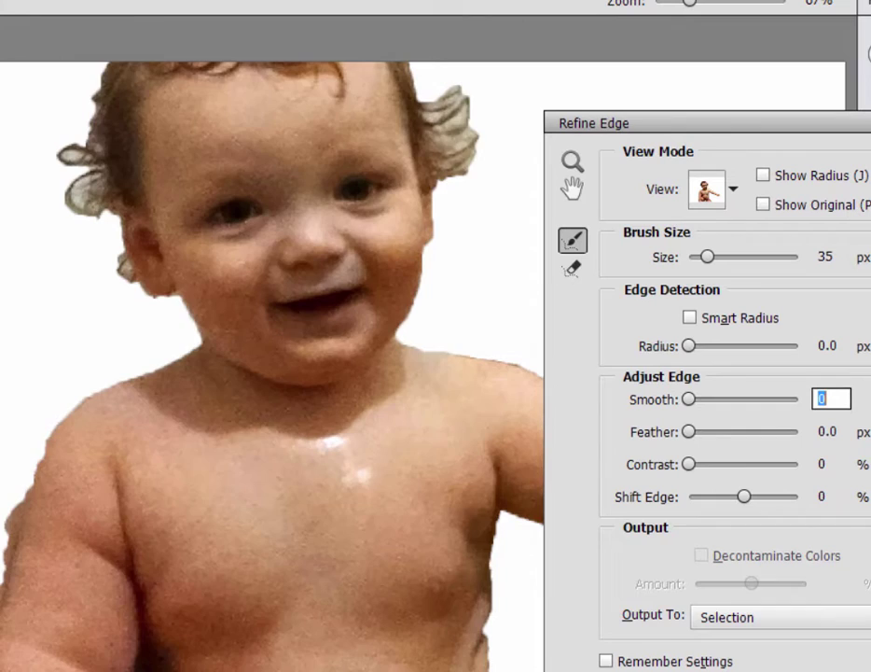
pyautogui.scroll(3, 271, 364)
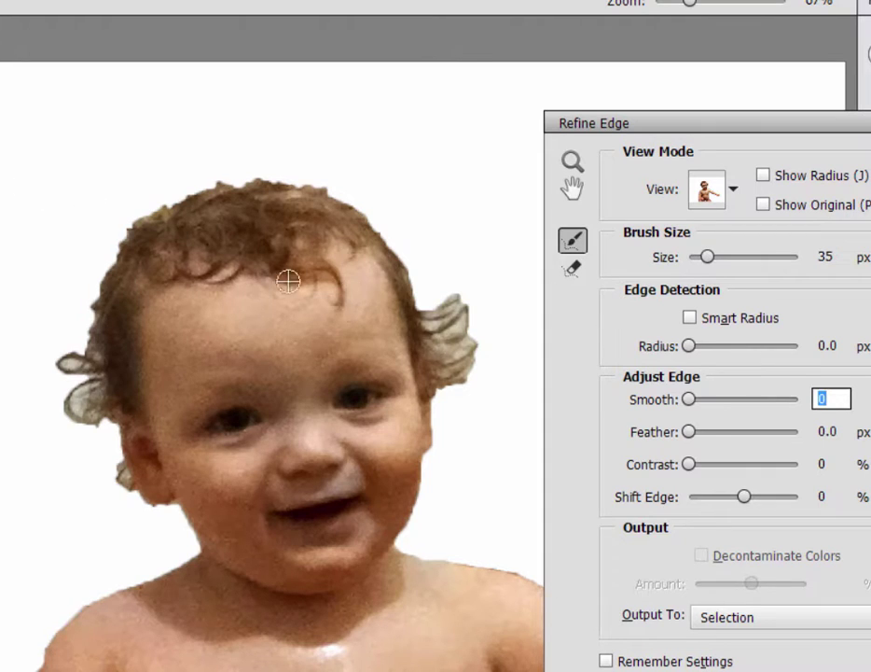
pyautogui.moveTo(440, 362)
pyautogui.mouseDown()
pyautogui.moveTo(455, 384)
pyautogui.moveTo(451, 301)
pyautogui.moveTo(457, 375)
pyautogui.moveTo(466, 345)
pyautogui.moveTo(439, 269)
pyautogui.moveTo(439, 342)
pyautogui.moveTo(427, 283)
pyautogui.moveTo(443, 362)
pyautogui.moveTo(478, 396)
pyautogui.moveTo(478, 348)
pyautogui.moveTo(440, 236)
pyautogui.mouseUp()
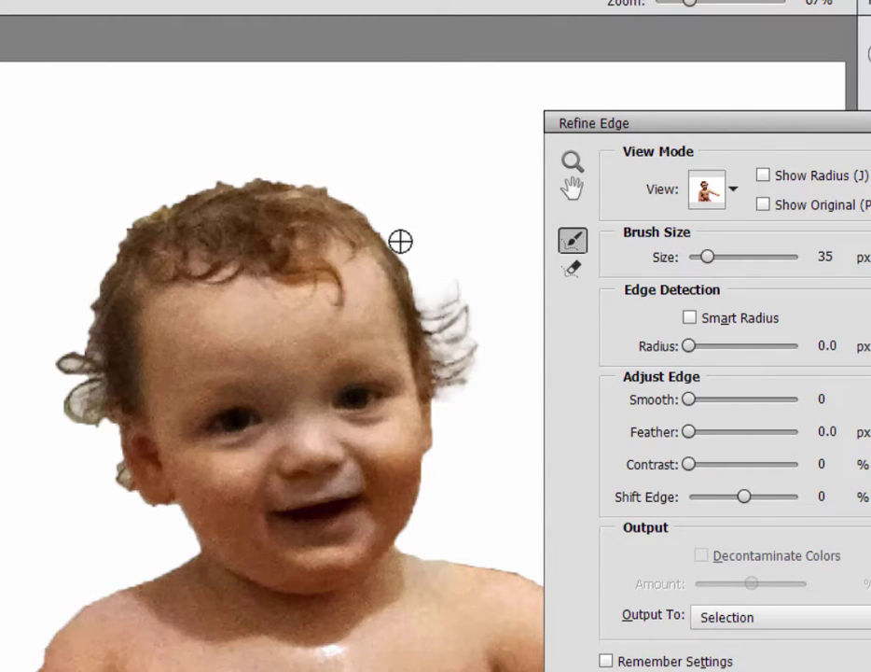
pyautogui.moveTo(351, 192)
pyautogui.mouseDown()
pyautogui.moveTo(304, 170)
pyautogui.moveTo(223, 166)
pyautogui.moveTo(273, 166)
pyautogui.moveTo(312, 174)
pyautogui.moveTo(168, 178)
pyautogui.moveTo(217, 157)
pyautogui.moveTo(175, 184)
pyautogui.moveTo(211, 168)
pyautogui.moveTo(197, 184)
pyautogui.moveTo(156, 199)
pyautogui.moveTo(152, 188)
pyautogui.moveTo(232, 154)
pyautogui.mouseUp()
pyautogui.moveTo(124, 210)
pyautogui.mouseDown()
pyautogui.moveTo(156, 200)
pyautogui.moveTo(90, 240)
pyautogui.moveTo(108, 237)
pyautogui.moveTo(109, 253)
pyautogui.moveTo(81, 364)
pyautogui.moveTo(68, 381)
pyautogui.moveTo(63, 370)
pyautogui.moveTo(122, 467)
pyautogui.mouseUp()
pyautogui.moveTo(321, 175); pyautogui.dragTo(427, 310)
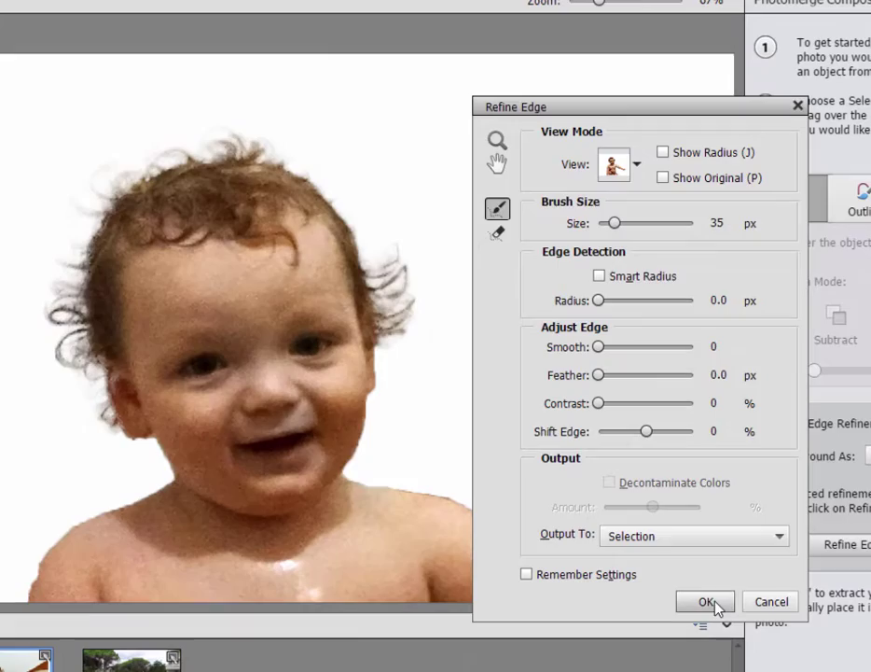
pyautogui.click(707, 602)
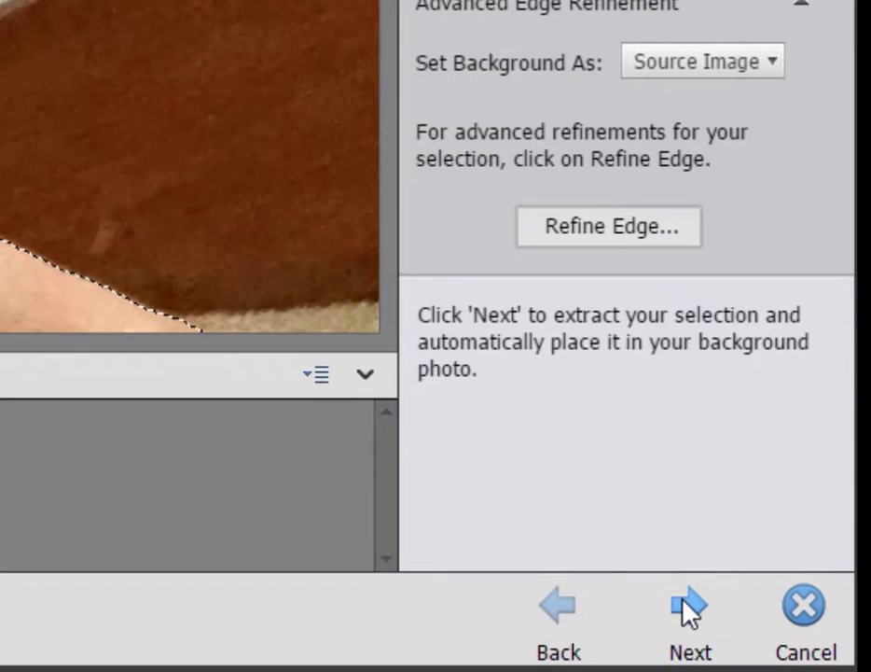
# Extract the baby into the pool photo, then move it lower, scale it up and nudge it right.
pyautogui.click(766, 633)
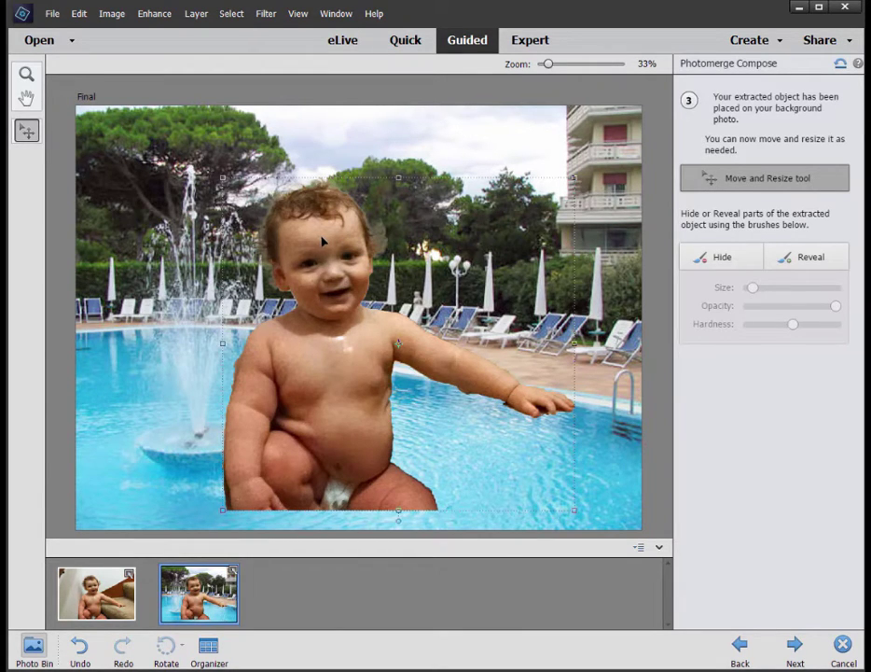
pyautogui.moveTo(322, 235); pyautogui.dragTo(318, 322)
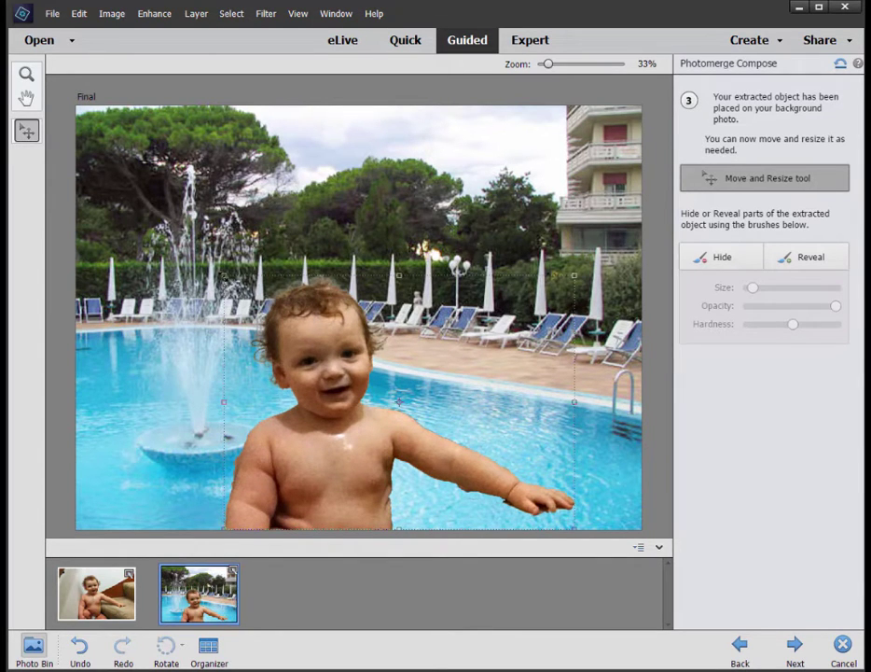
pyautogui.moveTo(224, 275); pyautogui.dragTo(118, 199)
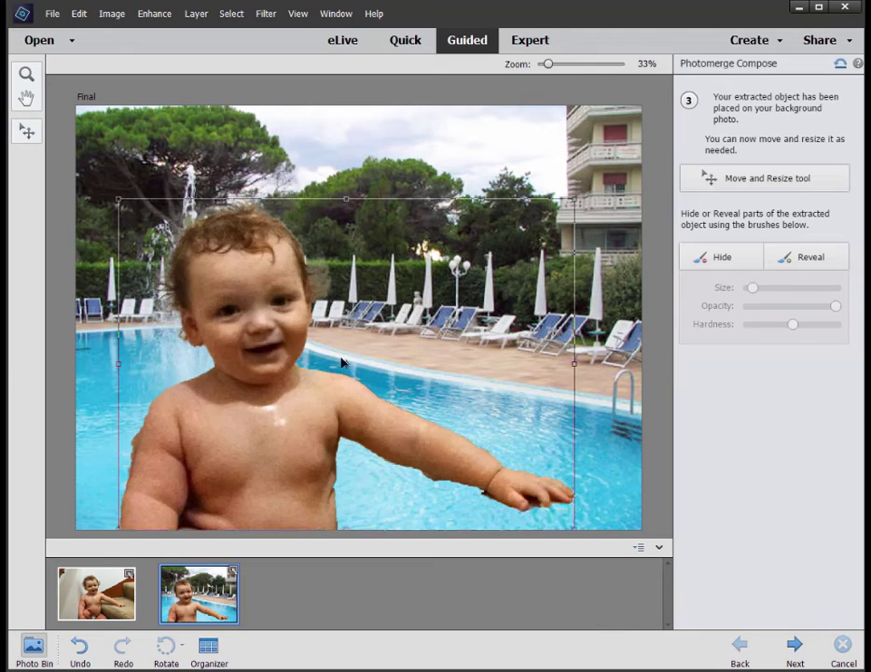
pyautogui.moveTo(342, 362); pyautogui.dragTo(375, 372)
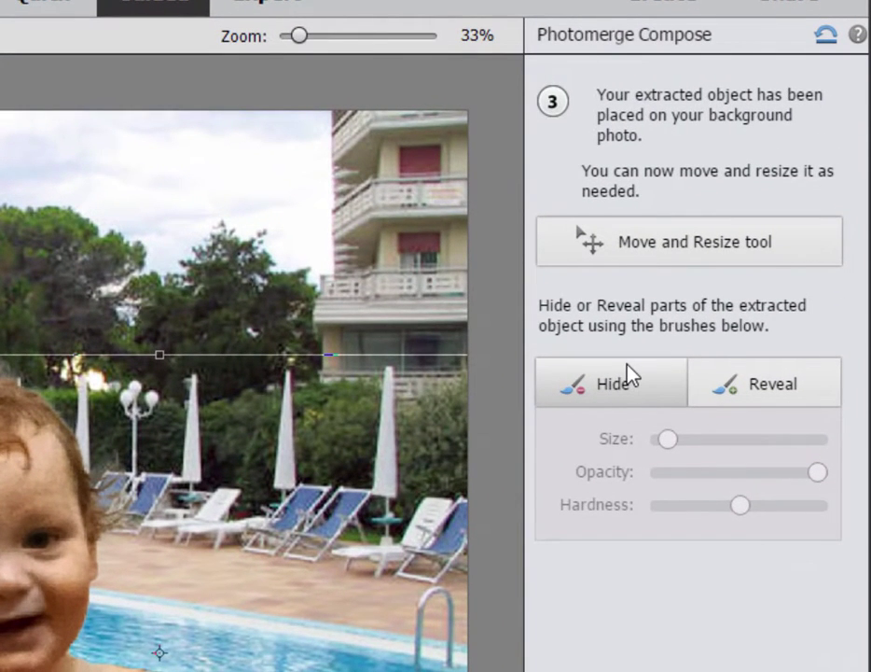
# Paint with the Reveal brush to restore the left arm's skin, return to the Hide brush, and continue.
pyautogui.click(629, 373)
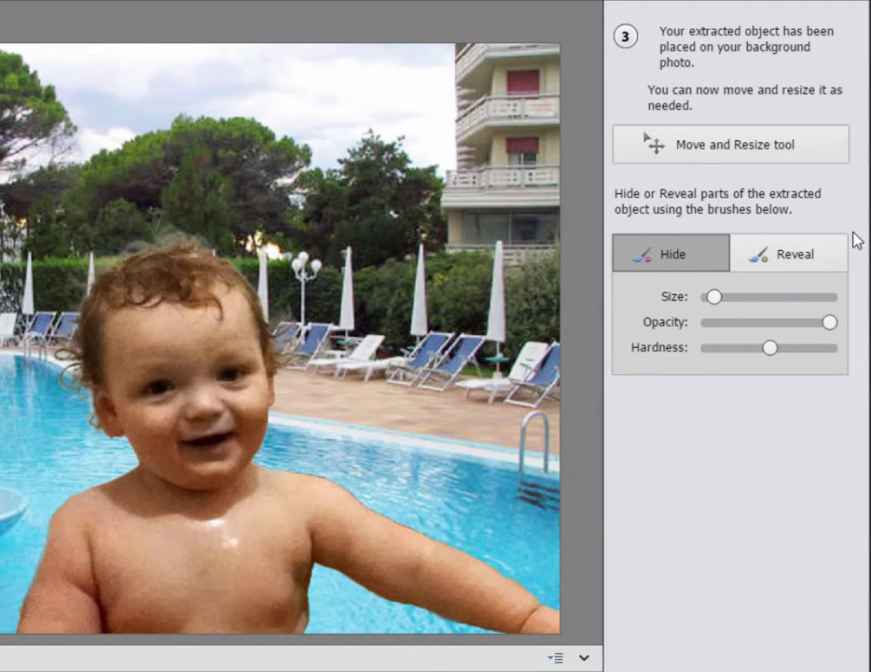
pyautogui.click(784, 254)
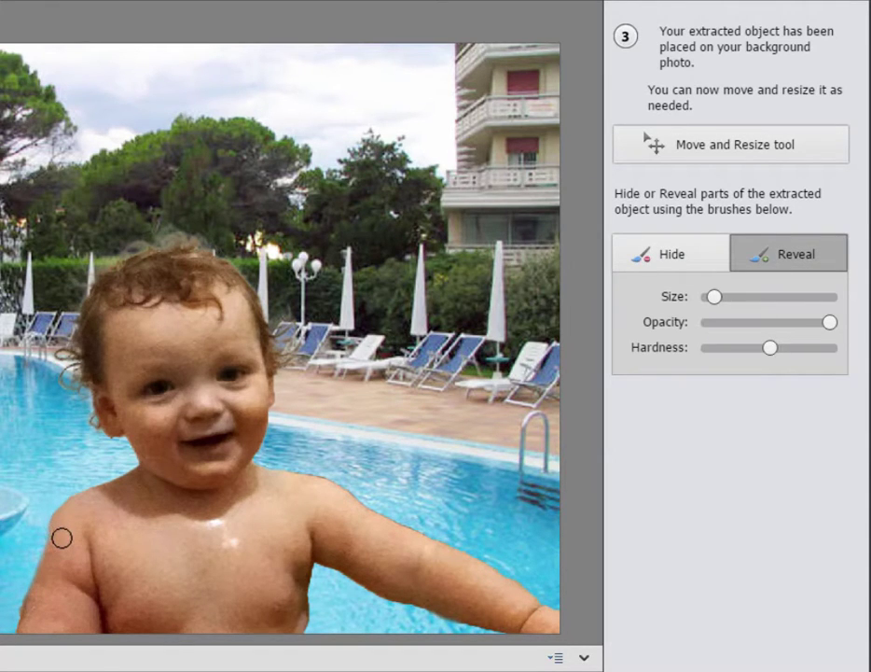
pyautogui.moveTo(59, 547)
pyautogui.mouseDown()
pyautogui.moveTo(44, 582)
pyautogui.moveTo(70, 477)
pyautogui.mouseUp()
pyautogui.press('x')
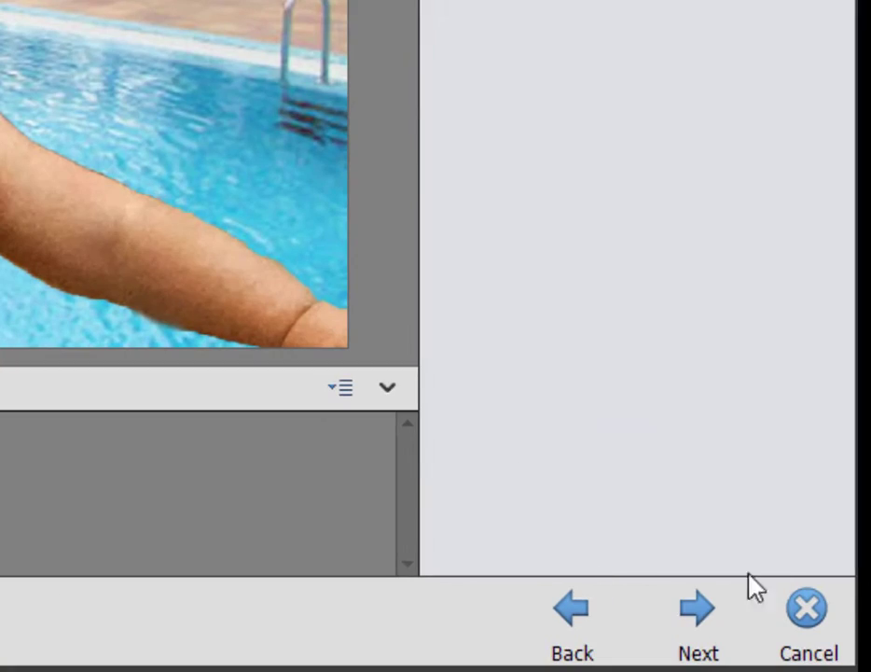
pyautogui.click(711, 615)
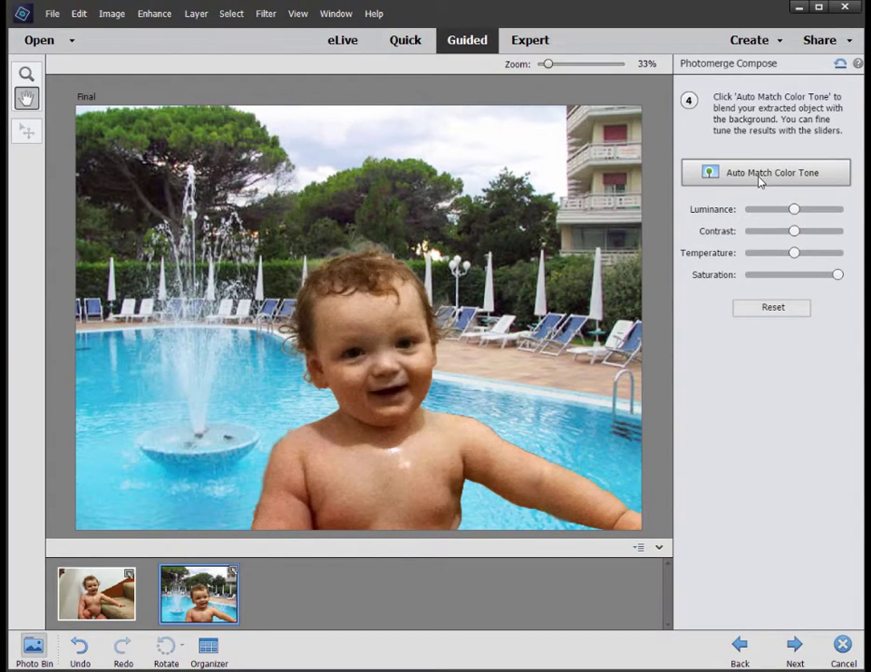
# Apply Auto Match Color Tone and lower the Luminance slider slightly for the baby.
pyautogui.click(760, 177)
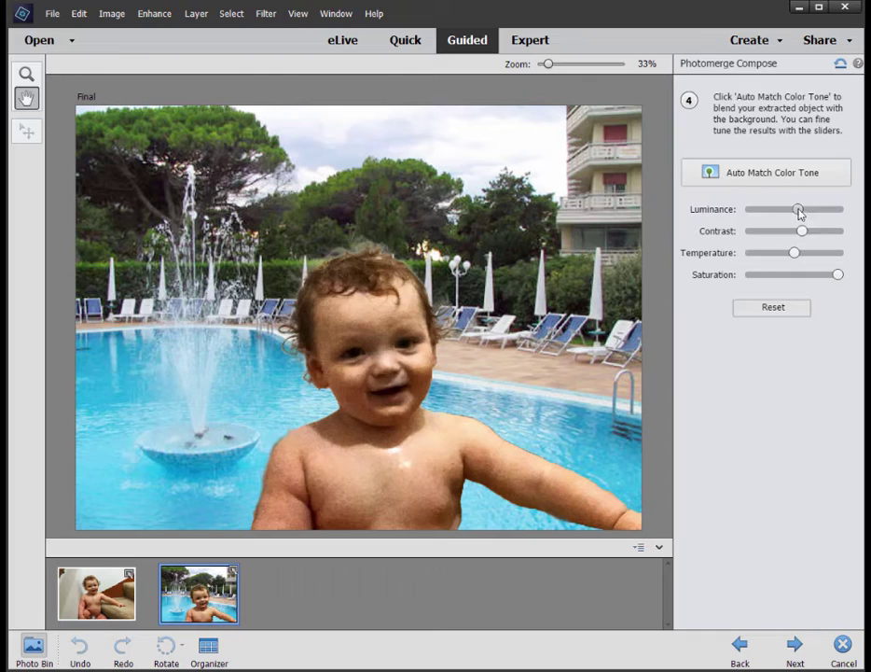
pyautogui.moveTo(800, 209); pyautogui.dragTo(797, 210)
pyautogui.click(793, 648)
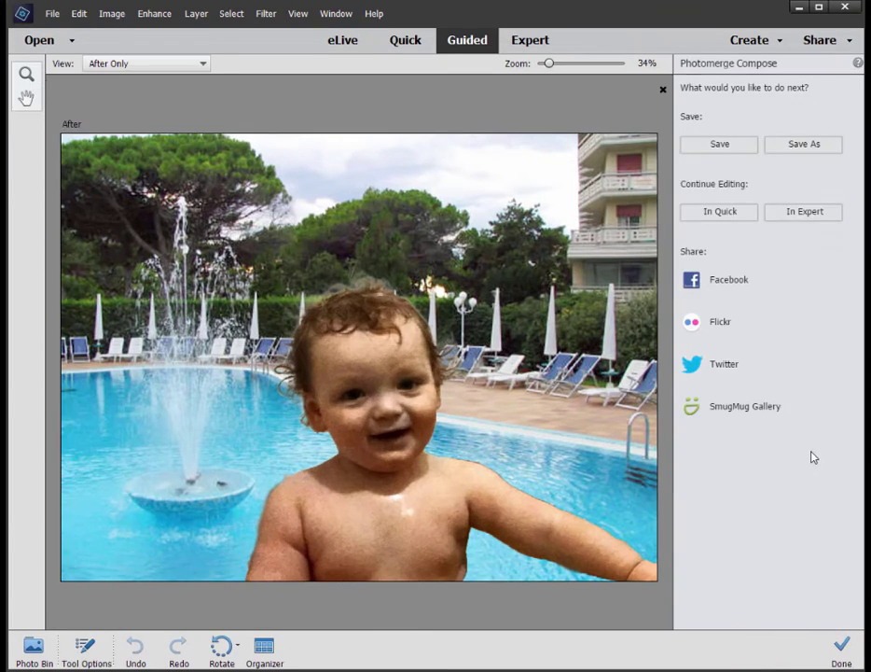